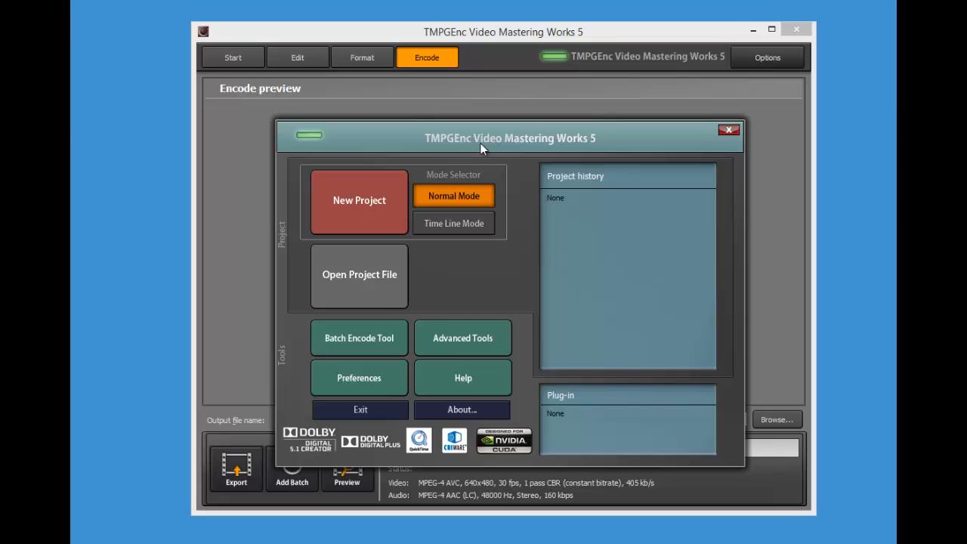
# Move the start dialog out of the way and start a new project
pyautogui.moveTo(484, 138); pyautogui.dragTo(464, 126)
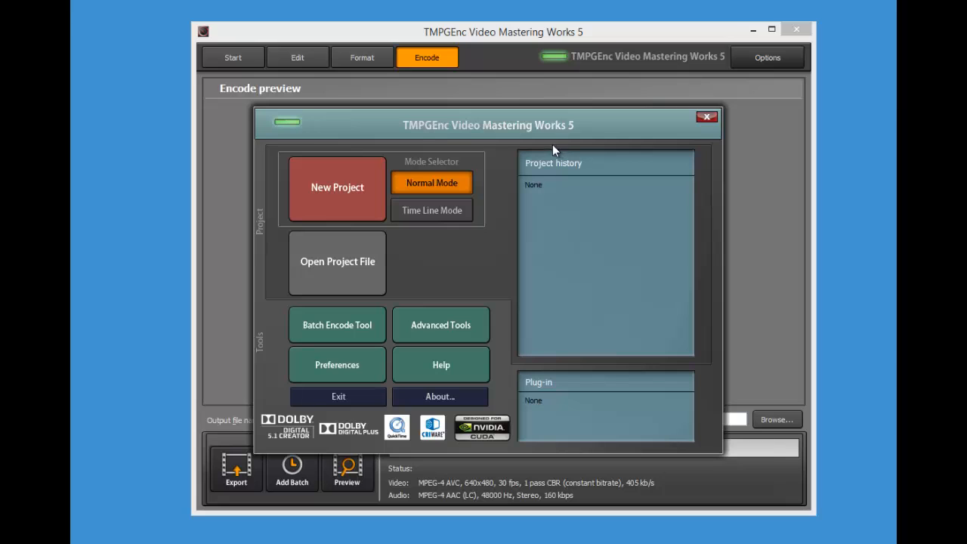
pyautogui.moveTo(547, 139); pyautogui.dragTo(559, 112)
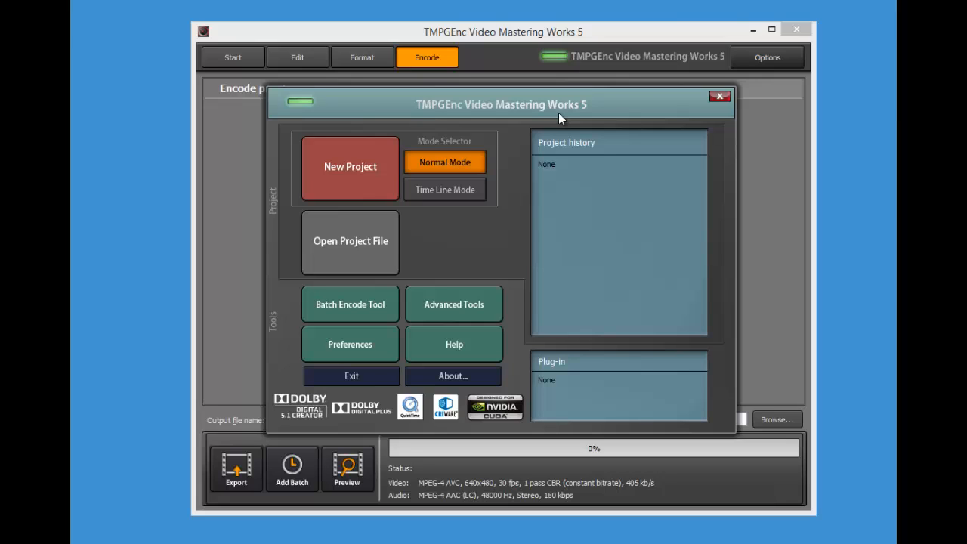
pyautogui.click(328, 186)
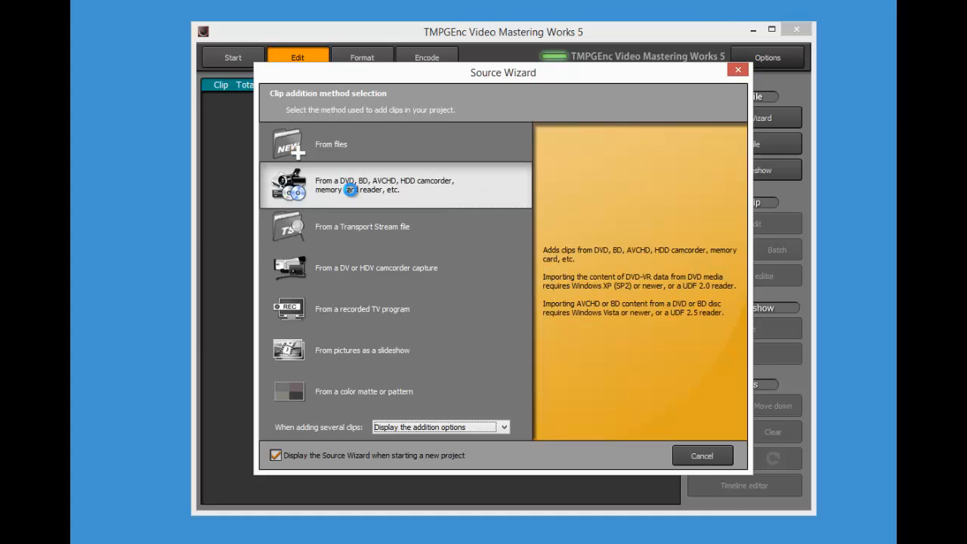
# Try the DVD/BD/AVCHD source option twice, backing out each time to the clip source choice
pyautogui.click(349, 189)
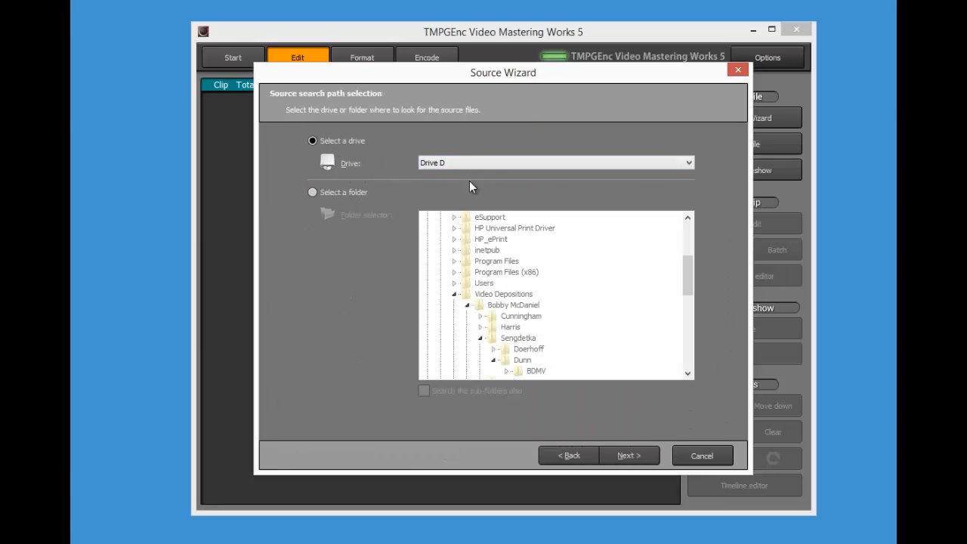
pyautogui.click(629, 455)
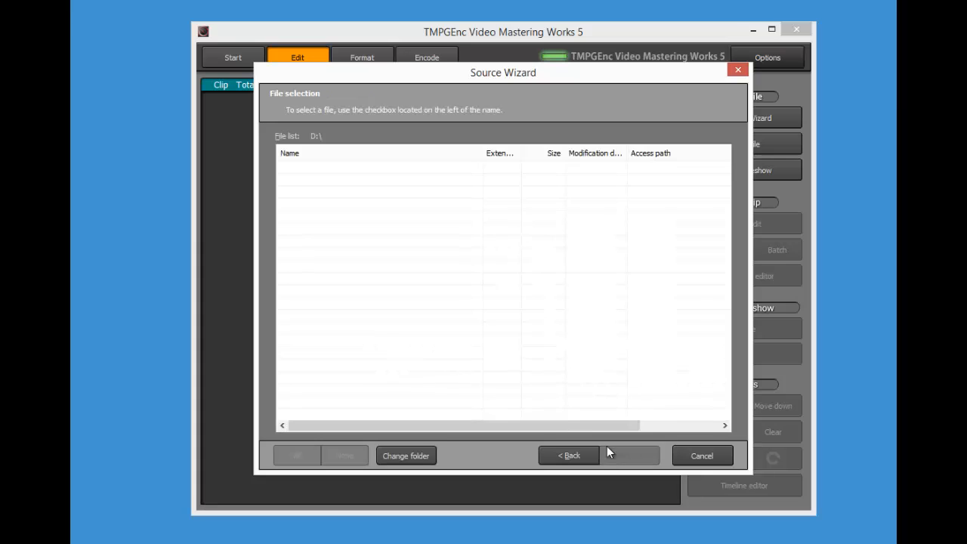
pyautogui.click(567, 453)
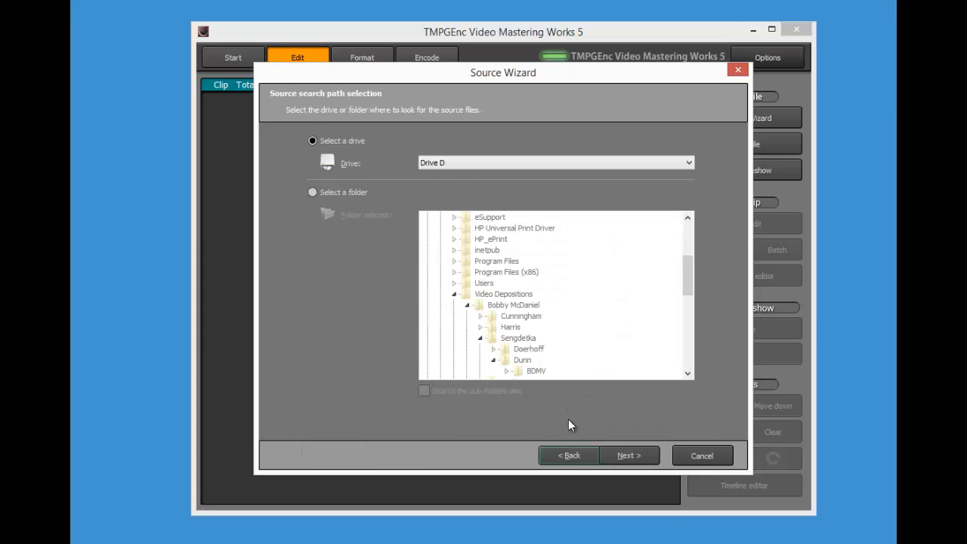
pyautogui.click(568, 455)
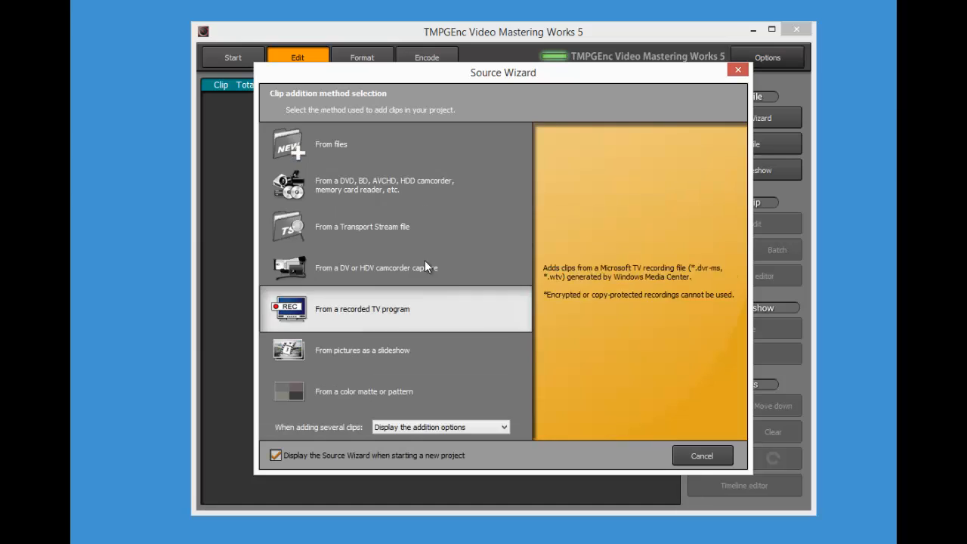
pyautogui.click(362, 194)
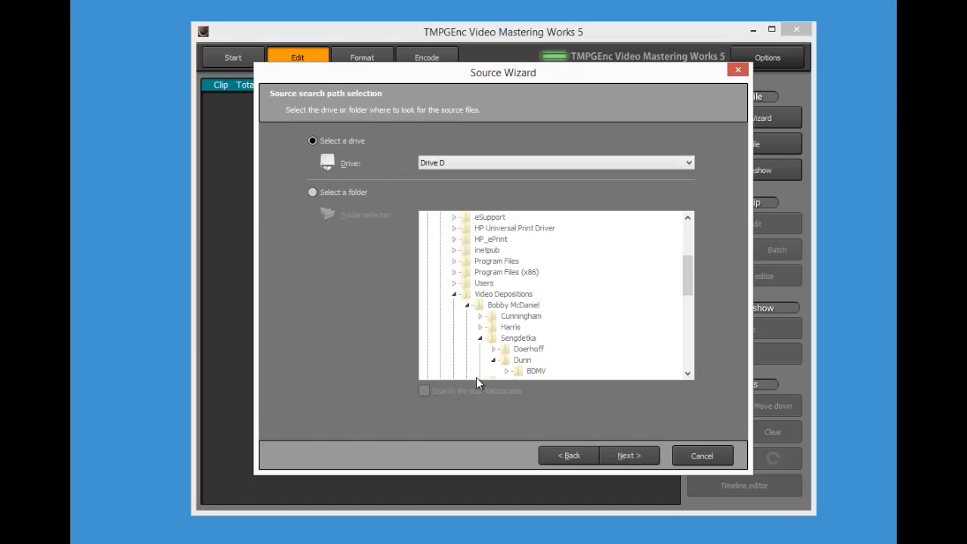
pyautogui.click(627, 453)
pyautogui.click(589, 456)
pyautogui.click(569, 456)
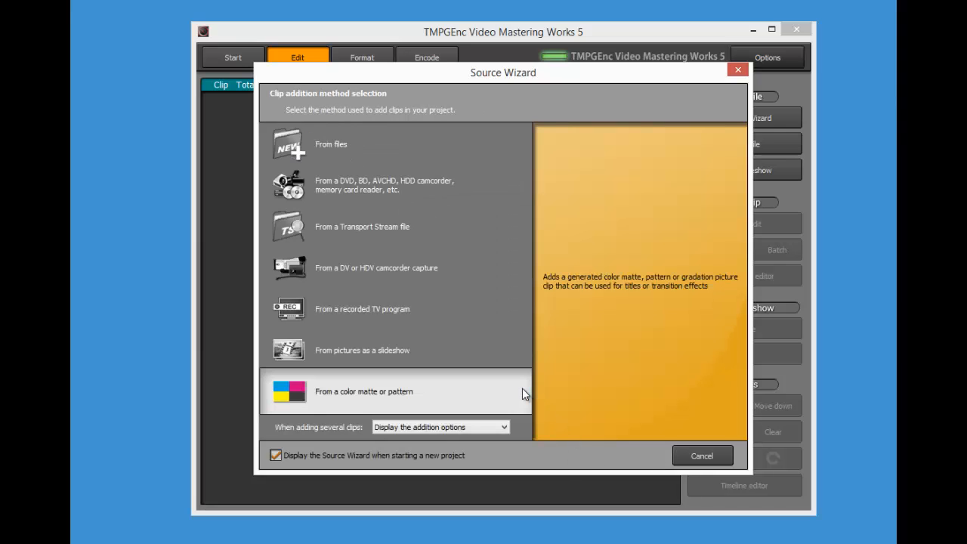
# Try importing from files, cancel the Open dialog, then choose DVD/BD/AVCHD import with Drive D
pyautogui.click(366, 131)
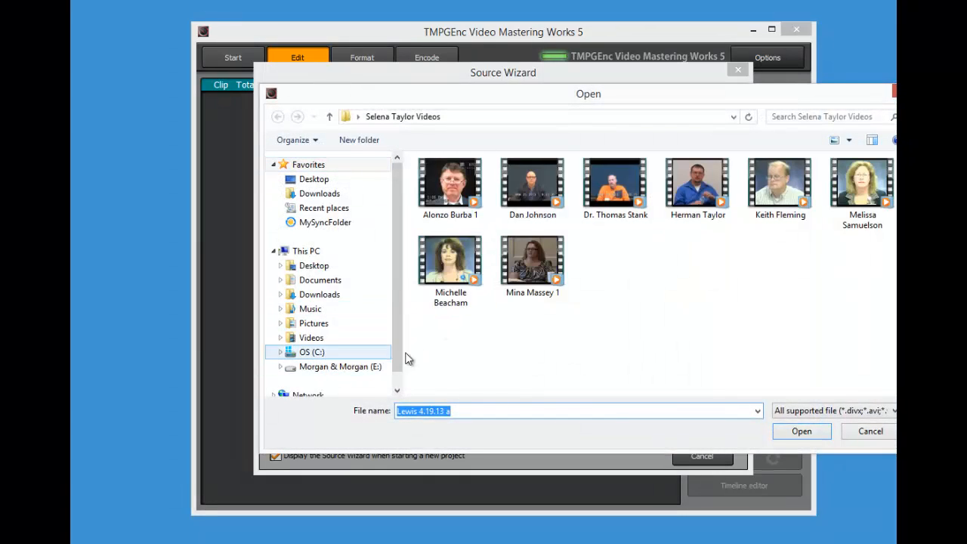
pyautogui.click(882, 433)
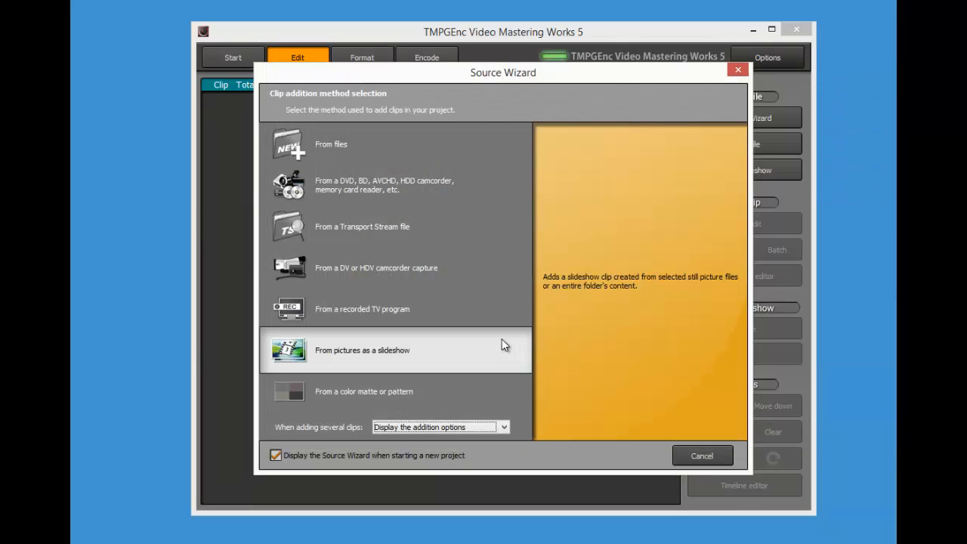
pyautogui.click(463, 194)
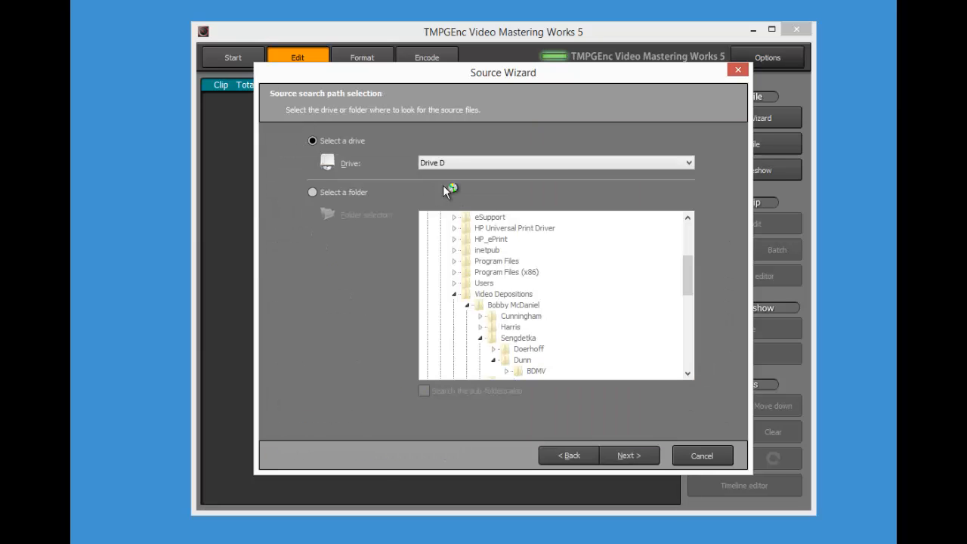
# Analyse the Drive D disc so the 58 min 5 s DVD+VR Title 1 is listed and checked
pyautogui.click(636, 457)
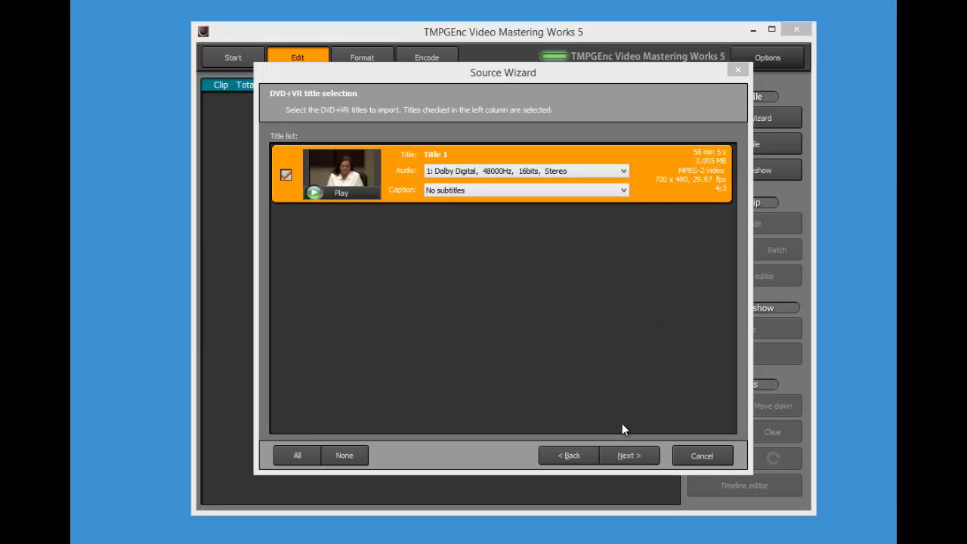
# Continue to the import Options page and drag the DVD Copy Data from TMPGE folder into view
pyautogui.click(634, 455)
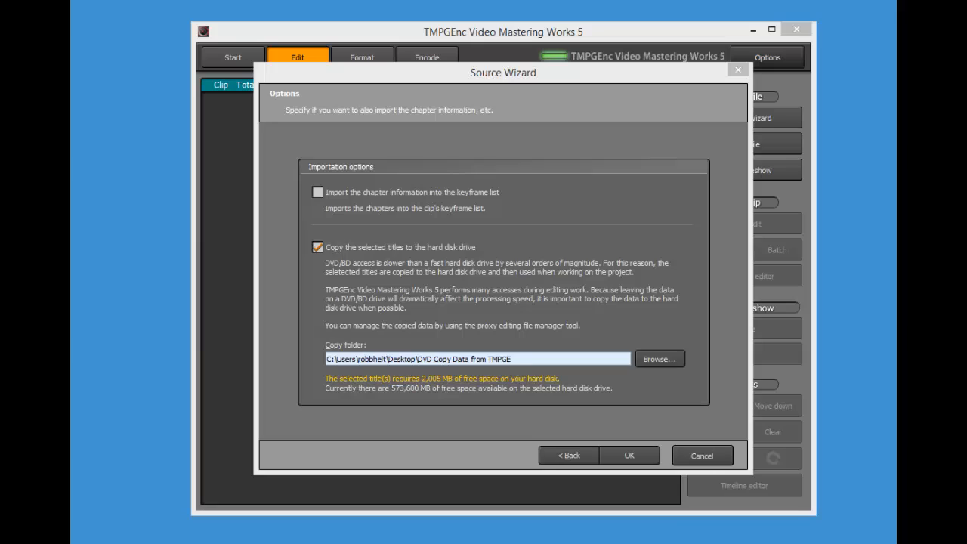
pyautogui.moveTo(70, 170); pyautogui.dragTo(340, 73)
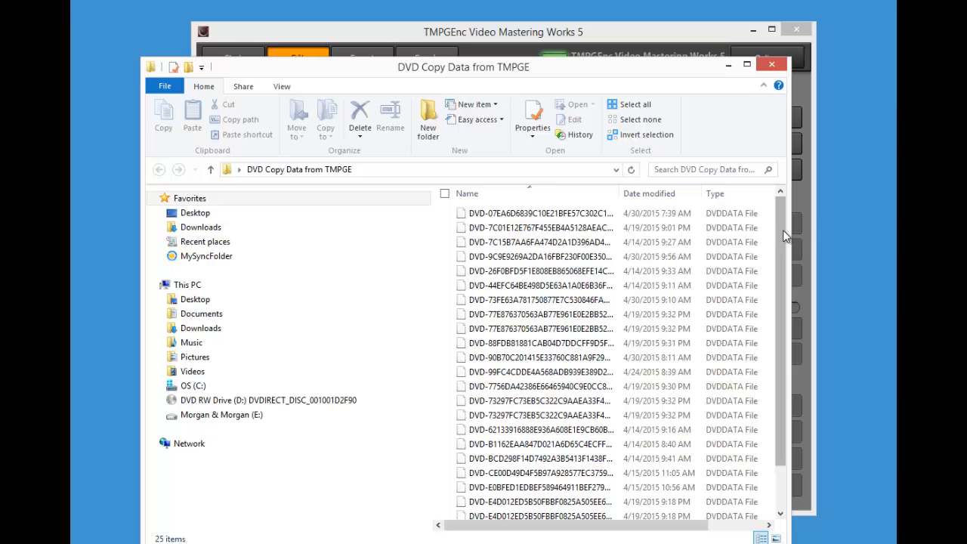
# Scroll through the 25 copied DVDDATA files to check their sizes, then close the folder
pyautogui.moveTo(783, 230); pyautogui.dragTo(795, 206)
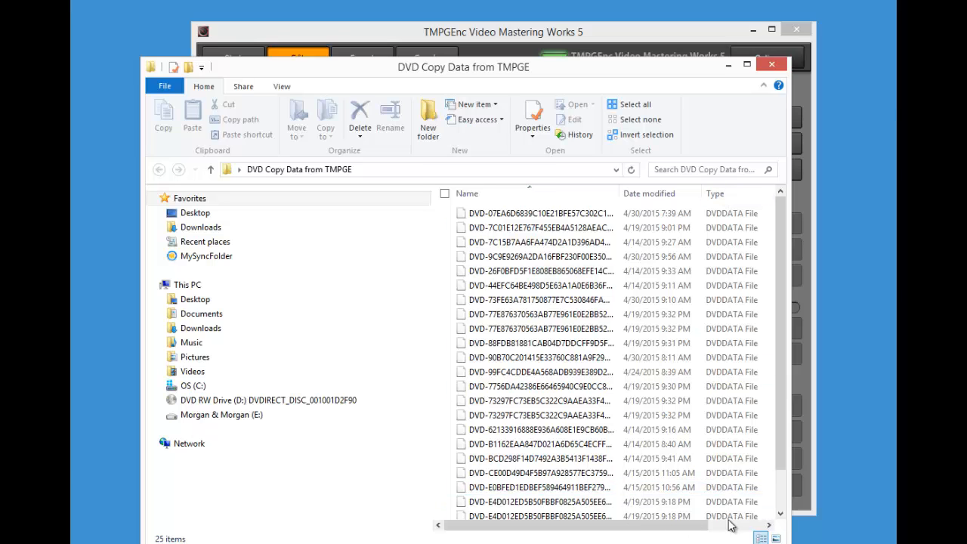
pyautogui.moveTo(678, 534); pyautogui.dragTo(770, 534)
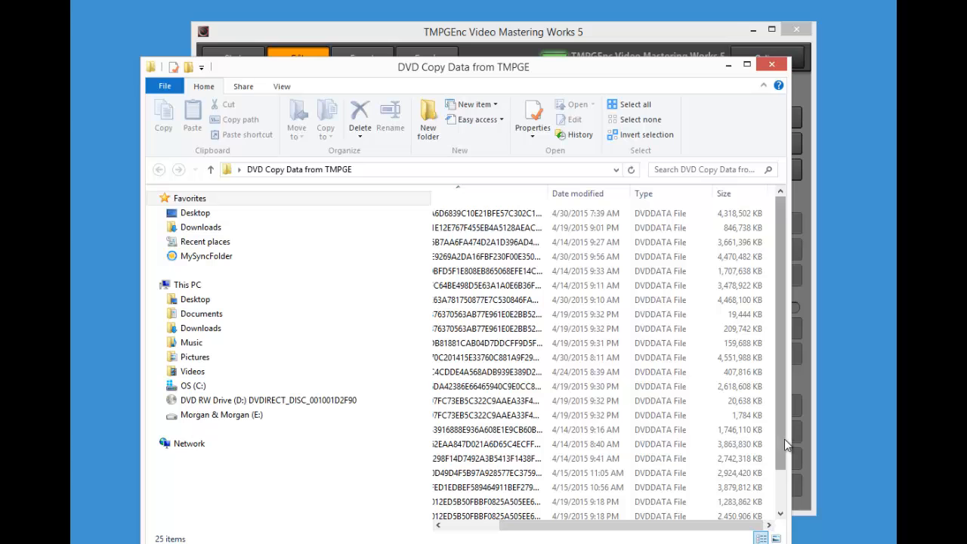
pyautogui.moveTo(782, 439)
pyautogui.mouseDown()
pyautogui.moveTo(783, 479)
pyautogui.moveTo(783, 455)
pyautogui.mouseUp()
pyautogui.click(783, 69)
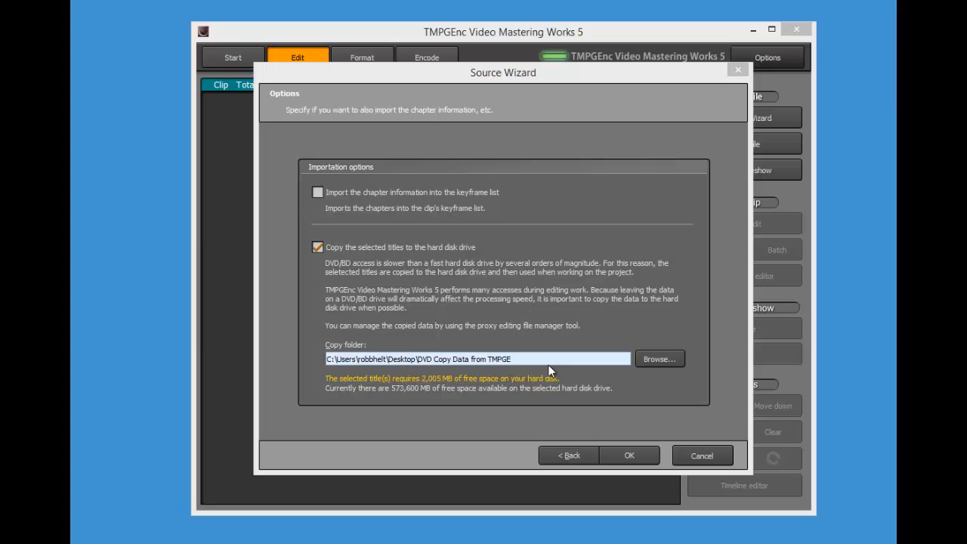
# Confirm the import options so Title 1 is copied to disk and Clip addition opens
pyautogui.click(639, 449)
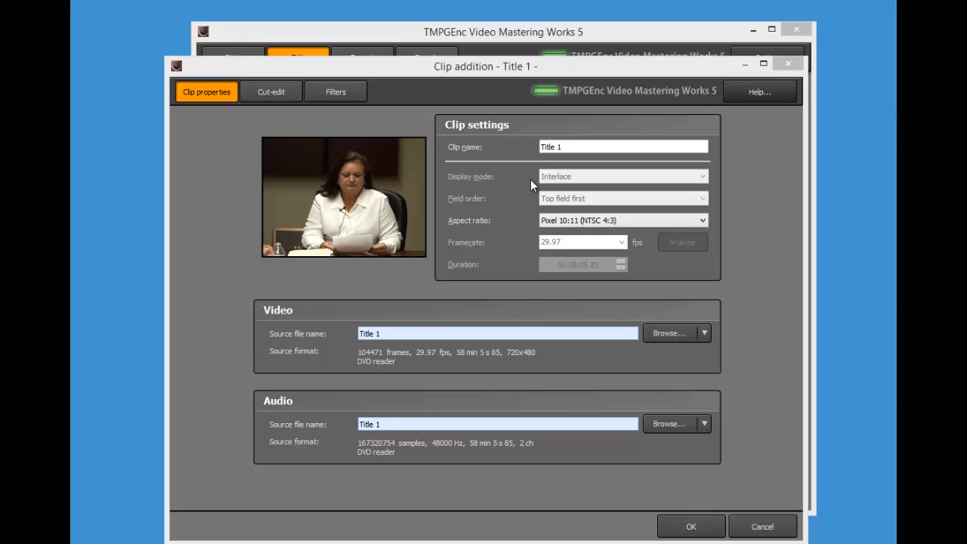
# Rename the clip to the deponent's name followed by 1 and add it to the Edit list
pyautogui.click(569, 146)
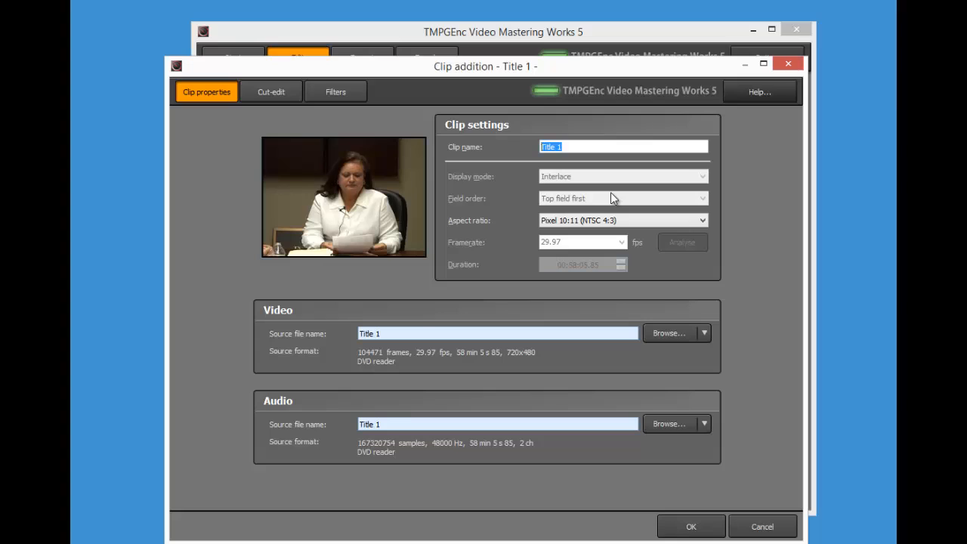
pyautogui.click(687, 525)
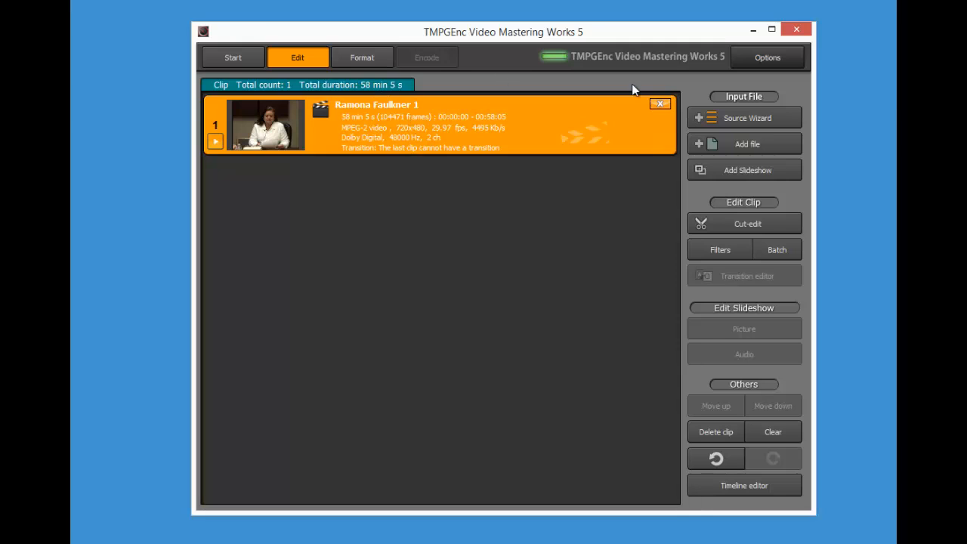
# Add another DVD source from Drive D and copy the 40-minute Title 1 to disk
pyautogui.click(714, 118)
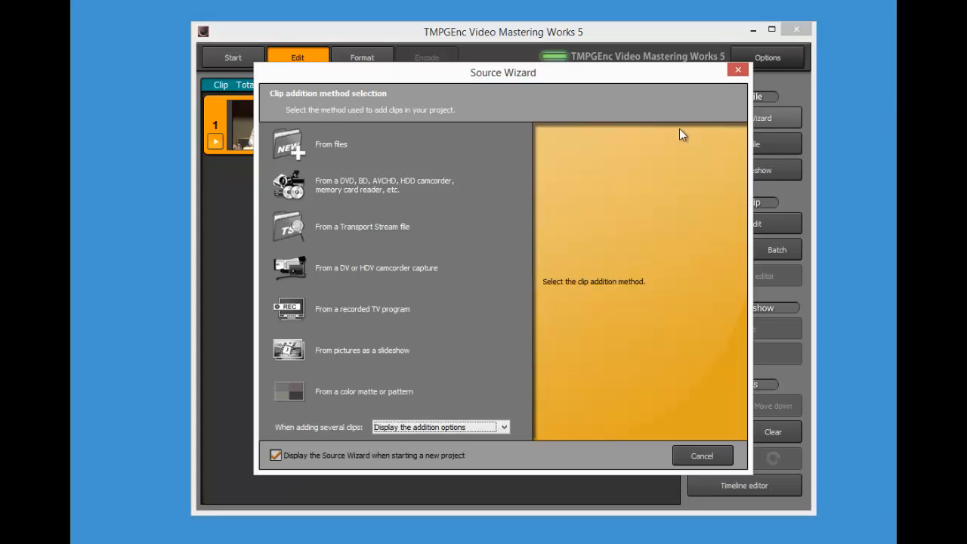
pyautogui.click(399, 188)
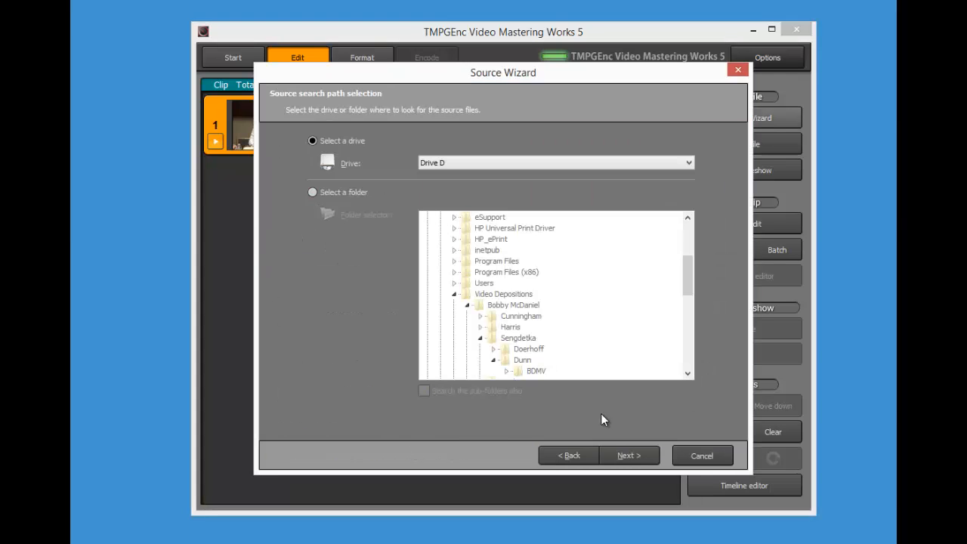
pyautogui.click(623, 453)
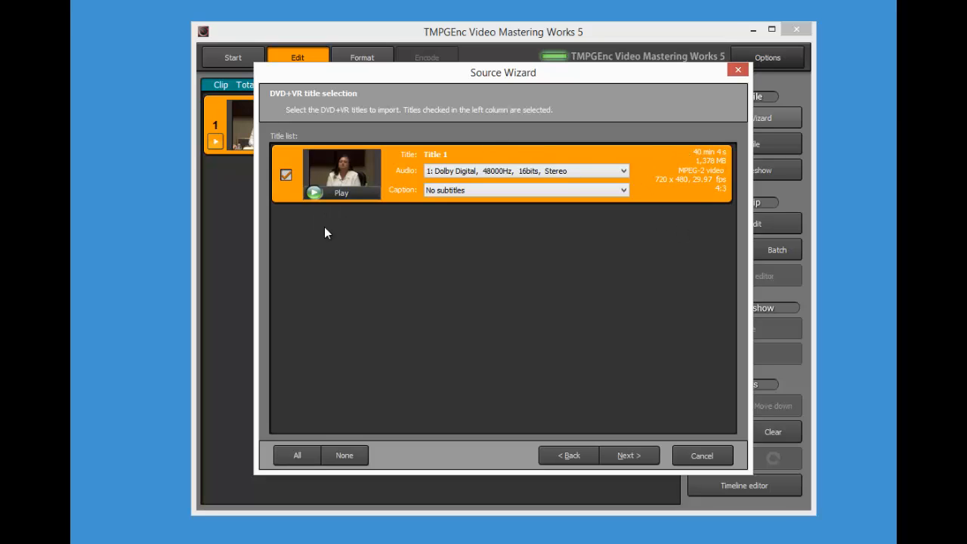
pyautogui.click(624, 455)
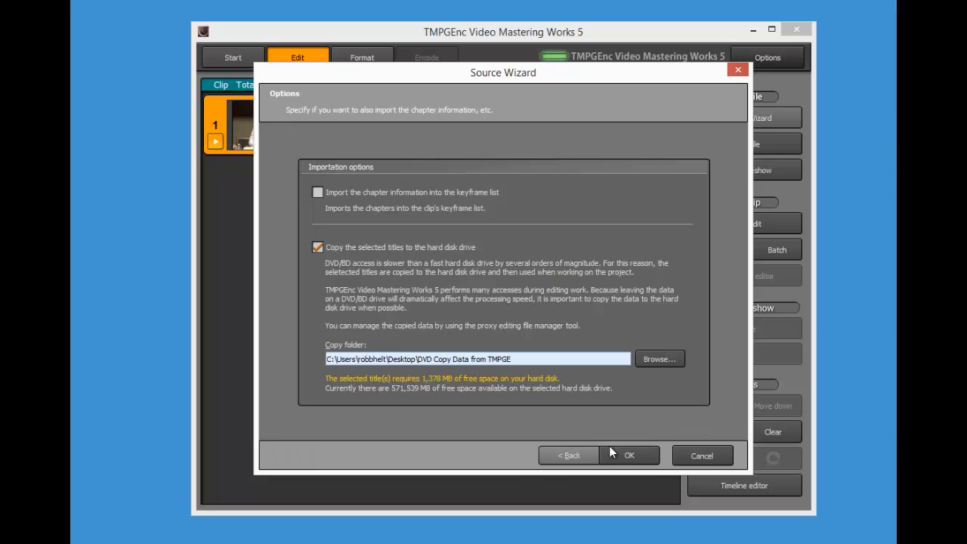
pyautogui.click(630, 456)
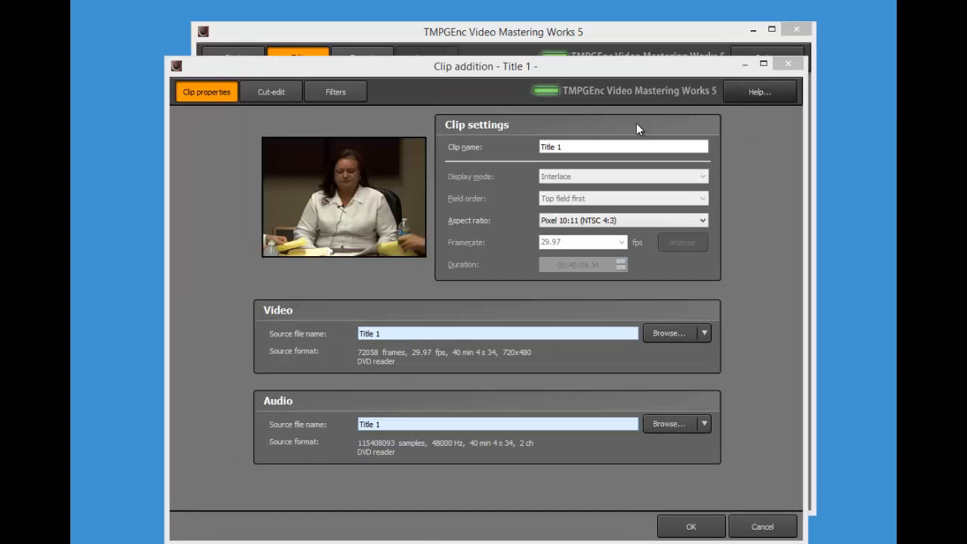
# Rename the clip to the deponent's name followed by 2 and add it as clip 2
pyautogui.click(578, 147)
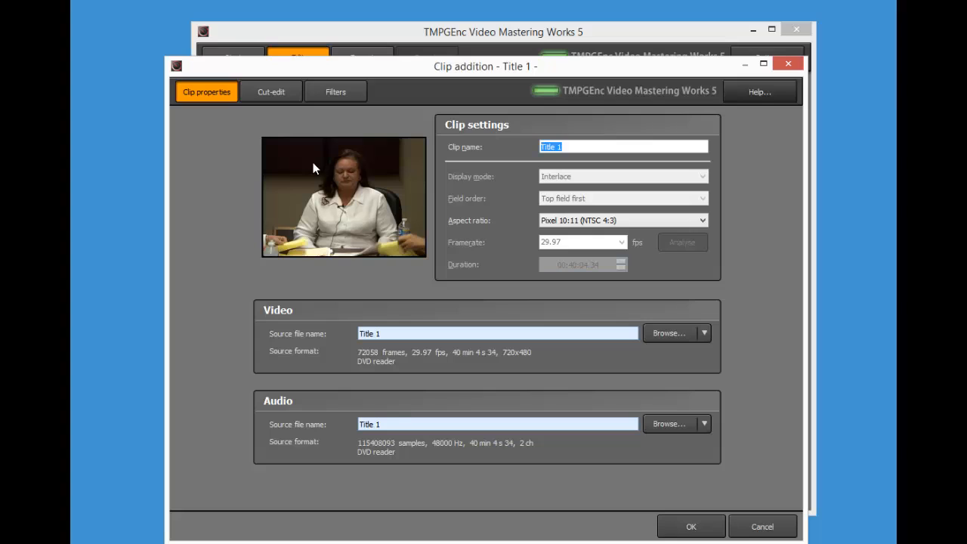
pyautogui.click(690, 524)
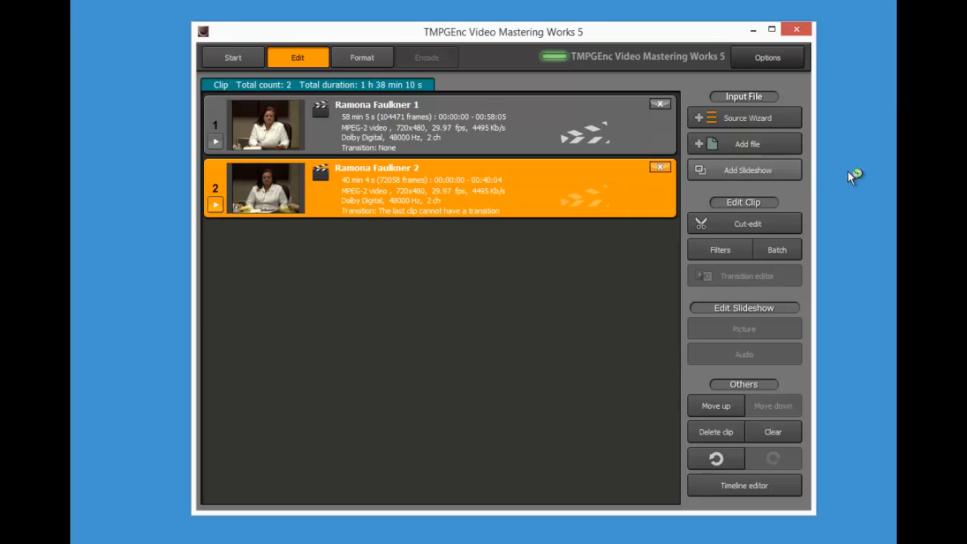
# Apply the CLVS iPad Cuda 480p Main 3.1 MPEG-4 template (640x480, 30 fps, 1500 kb/s)
pyautogui.click(478, 125)
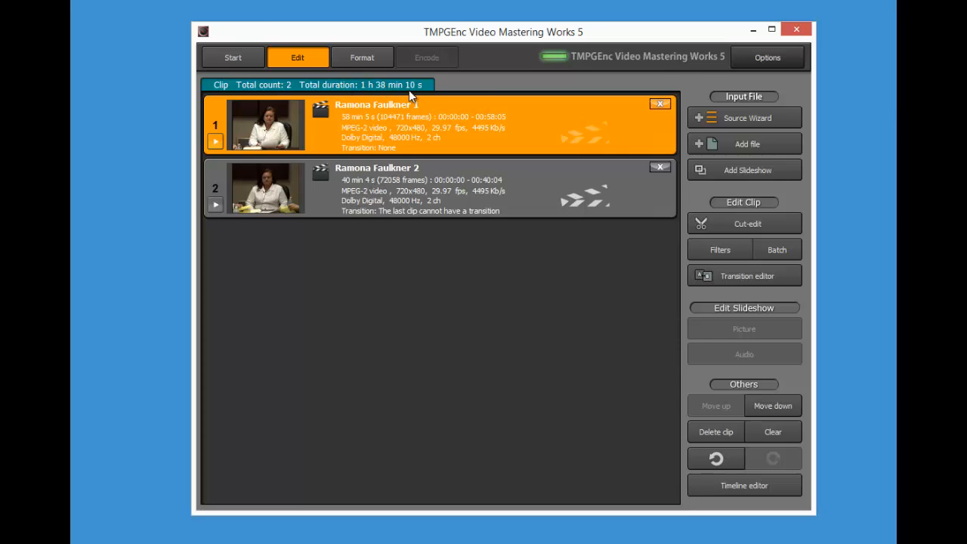
pyautogui.click(374, 61)
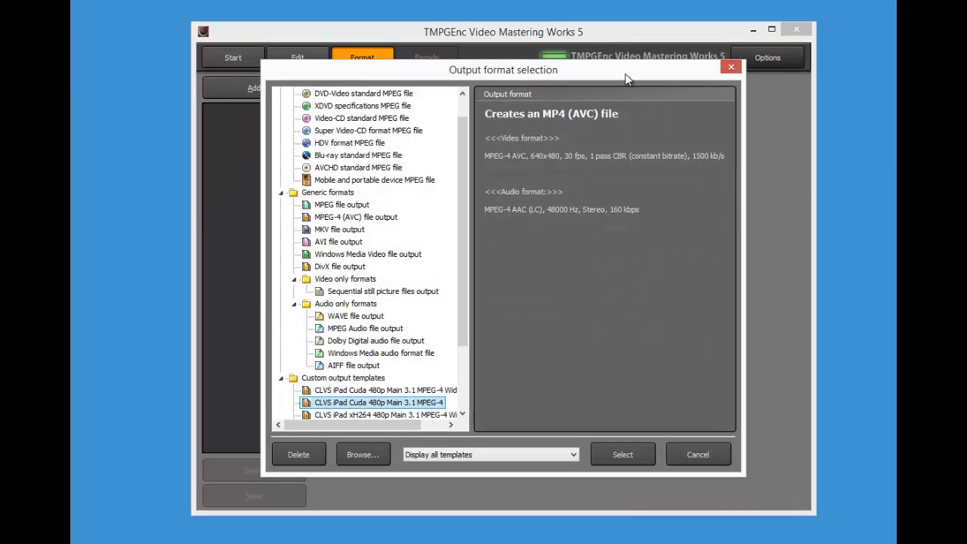
pyautogui.click(729, 67)
pyautogui.click(277, 61)
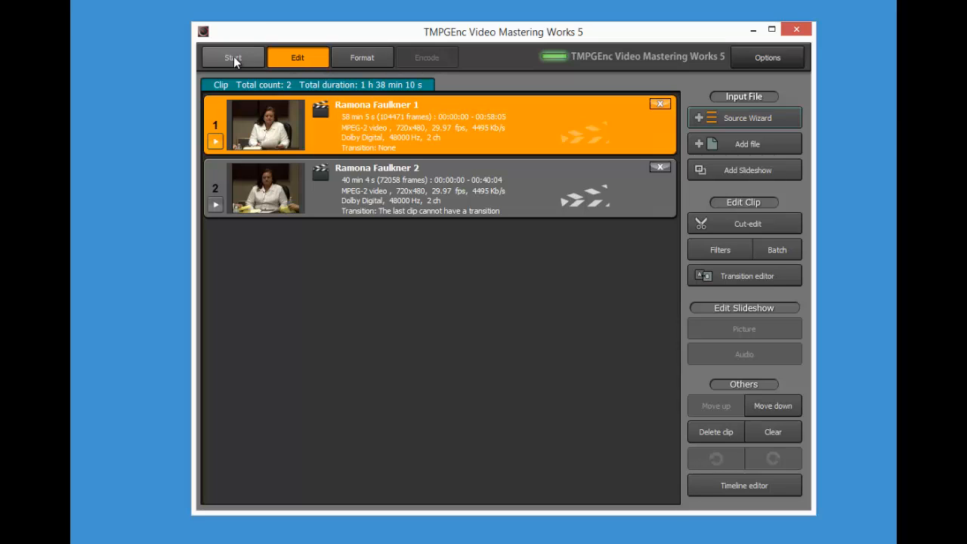
pyautogui.click(353, 61)
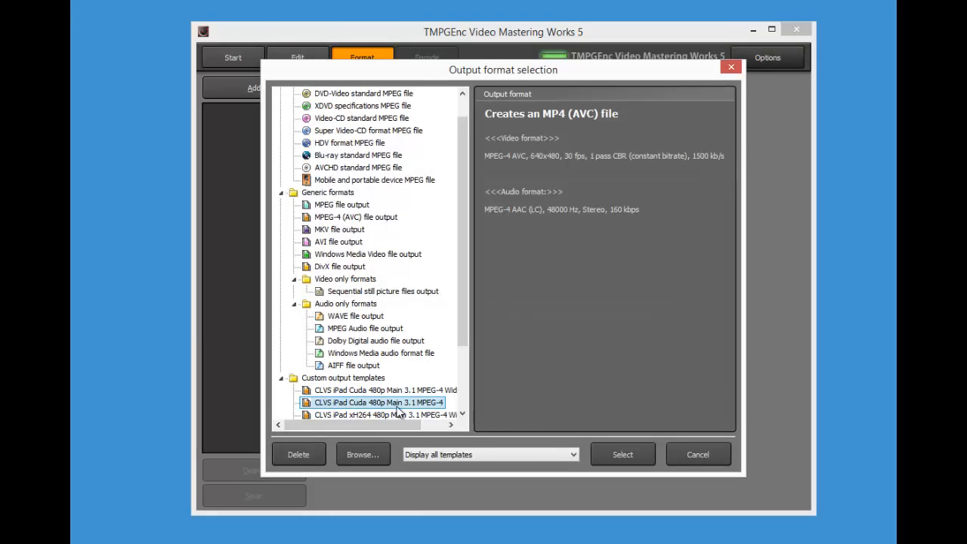
pyautogui.click(596, 456)
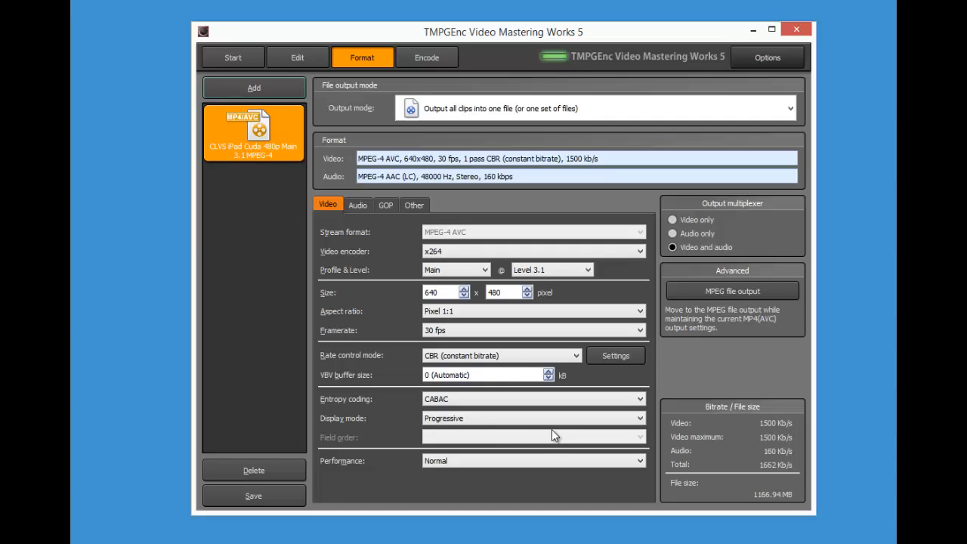
# Lower the video bitrate to 546 kb/s for a 497.20 MB output
pyautogui.click(616, 355)
pyautogui.moveTo(383, 367); pyautogui.dragTo(311, 368)
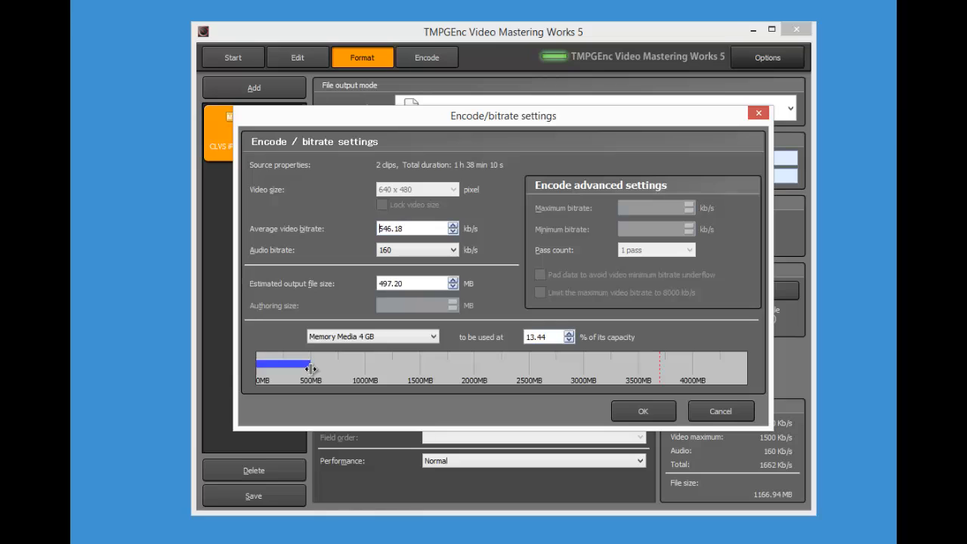
pyautogui.click(663, 411)
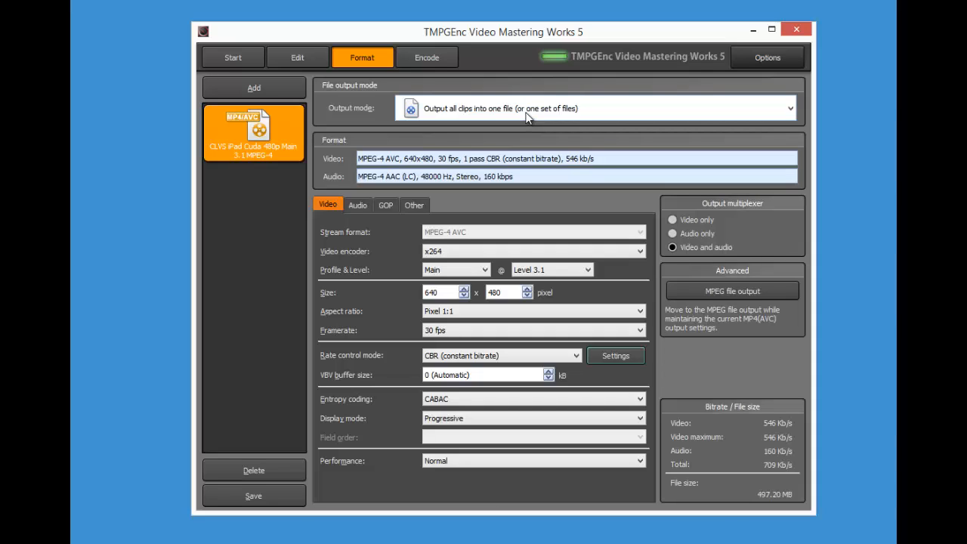
# Keep all clips output into one file and go to the Encode stage
pyautogui.click(731, 110)
pyautogui.click(671, 132)
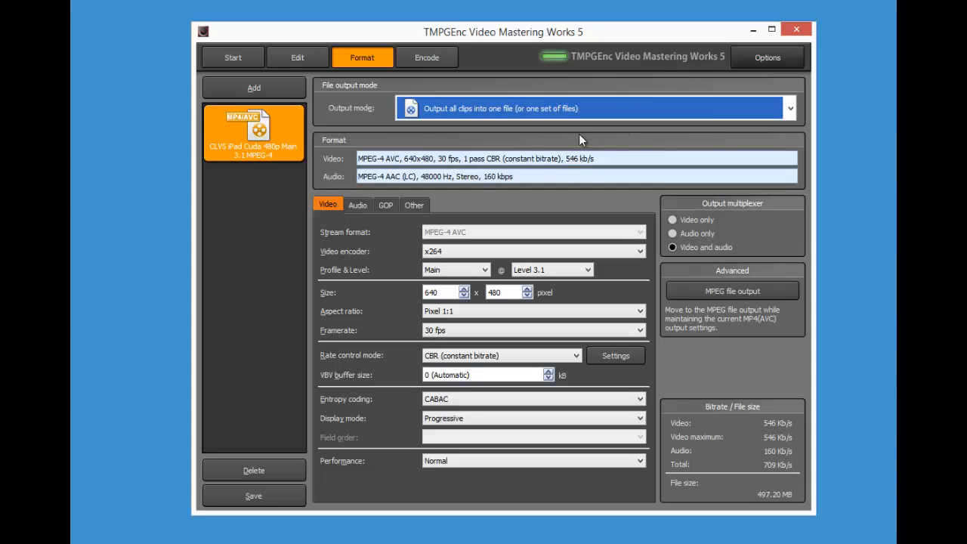
pyautogui.click(417, 58)
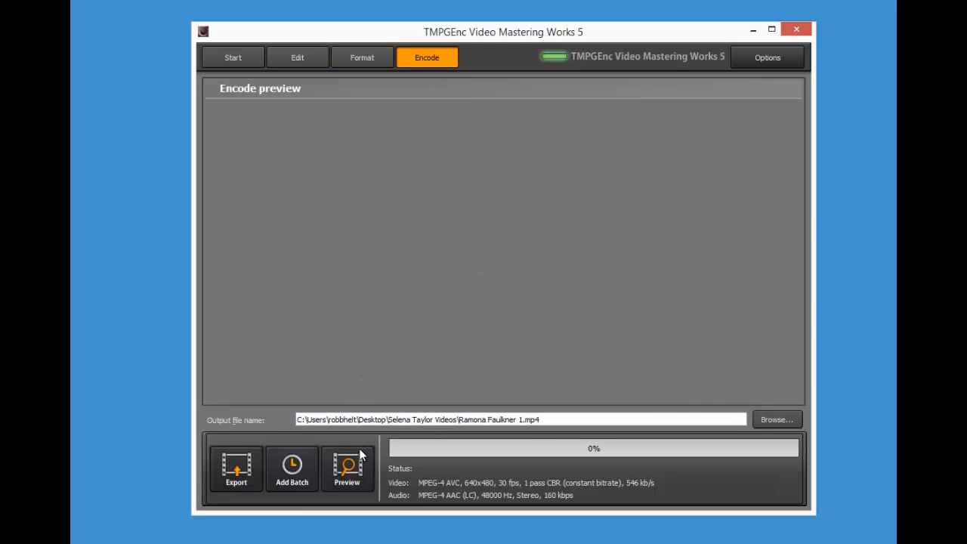
# Remove the trailing ' 1' from the output MP4 file name and add the job to the batch queue
pyautogui.click(765, 418)
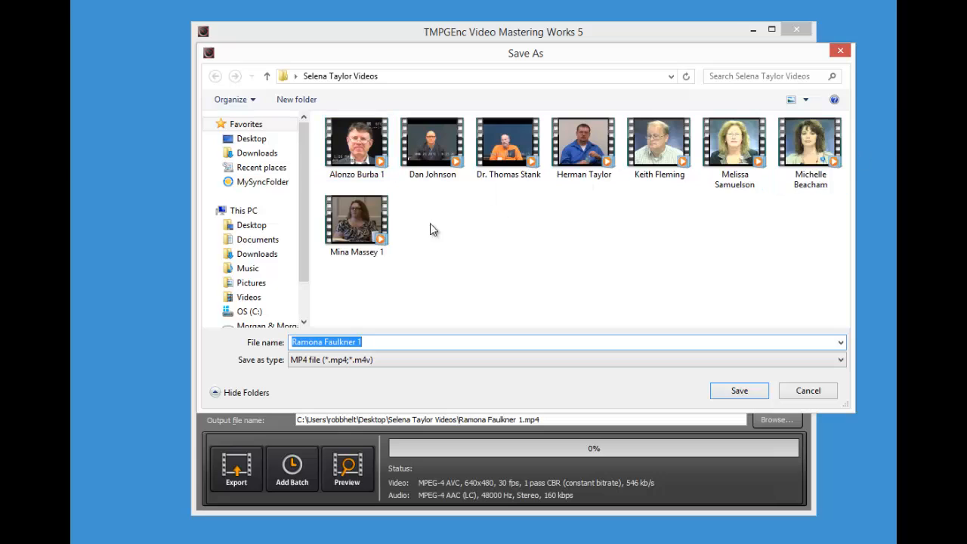
pyautogui.click(384, 341)
pyautogui.press('BackSpace')
pyautogui.press('BackSpace')
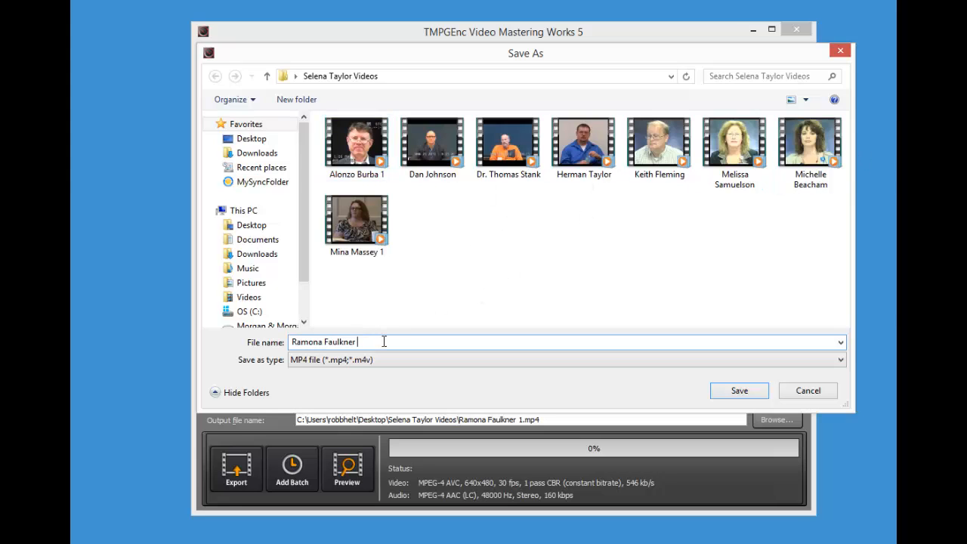
pyautogui.click(739, 391)
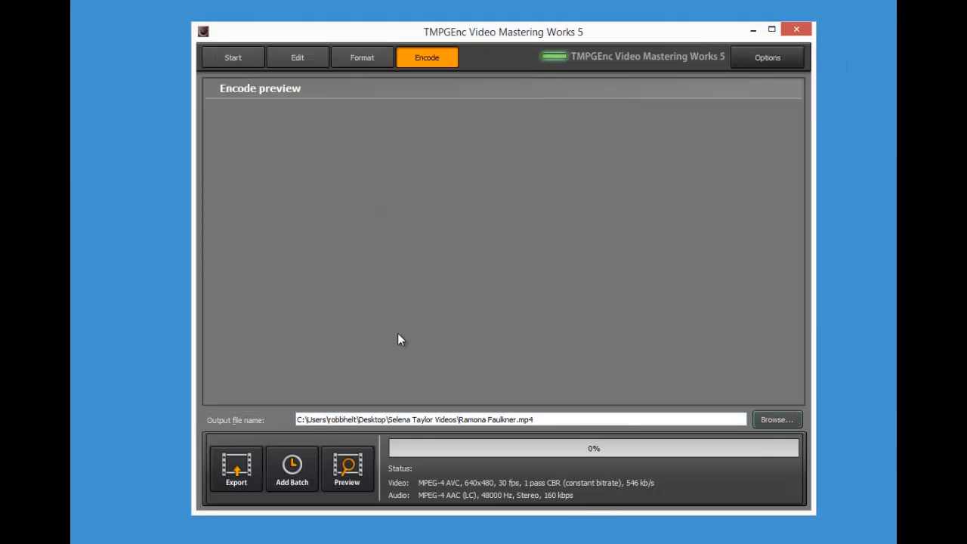
pyautogui.click(300, 485)
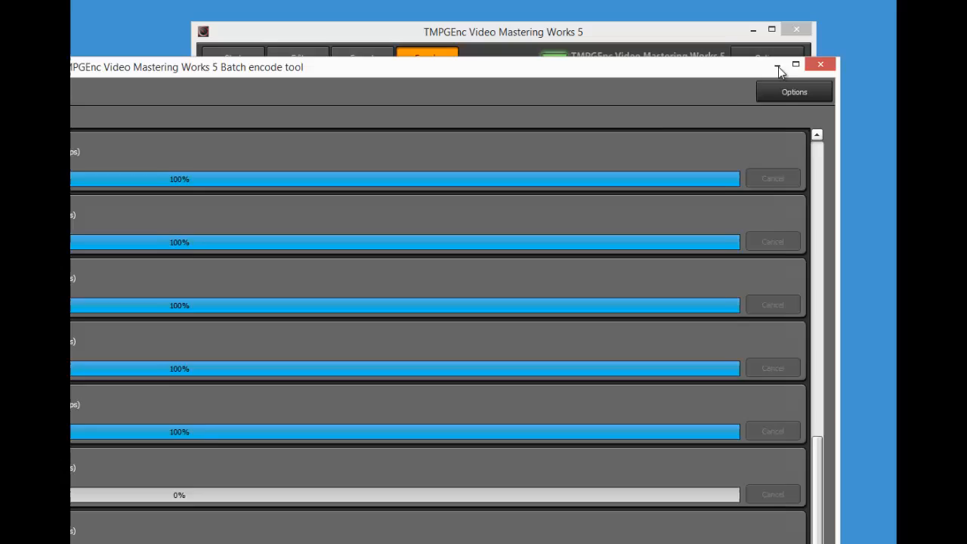
pyautogui.doubleClick(778, 67)
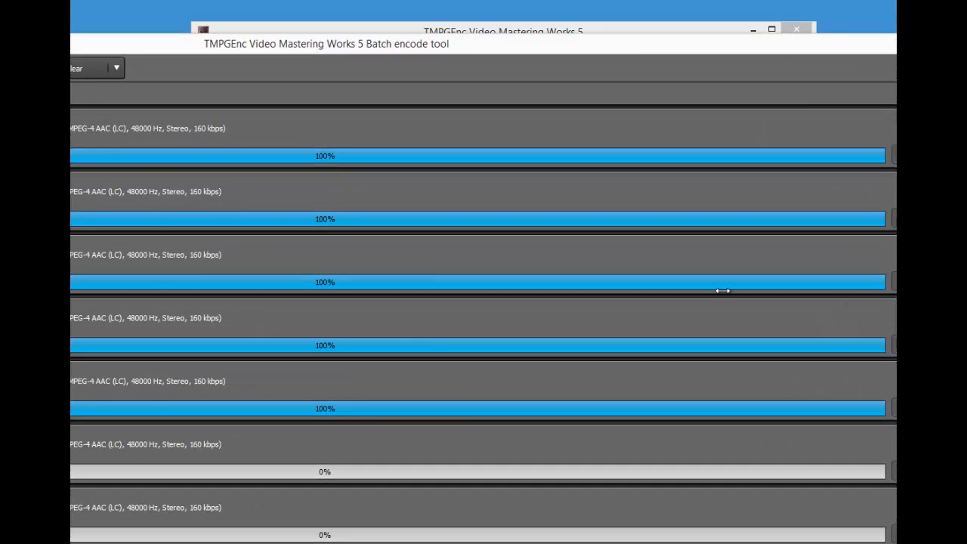
# Restore and recentre the batch encode window to review the 19 queued tasks, then minimise it
pyautogui.doubleClick(133, 44)
pyautogui.moveTo(129, 46); pyautogui.dragTo(668, 7)
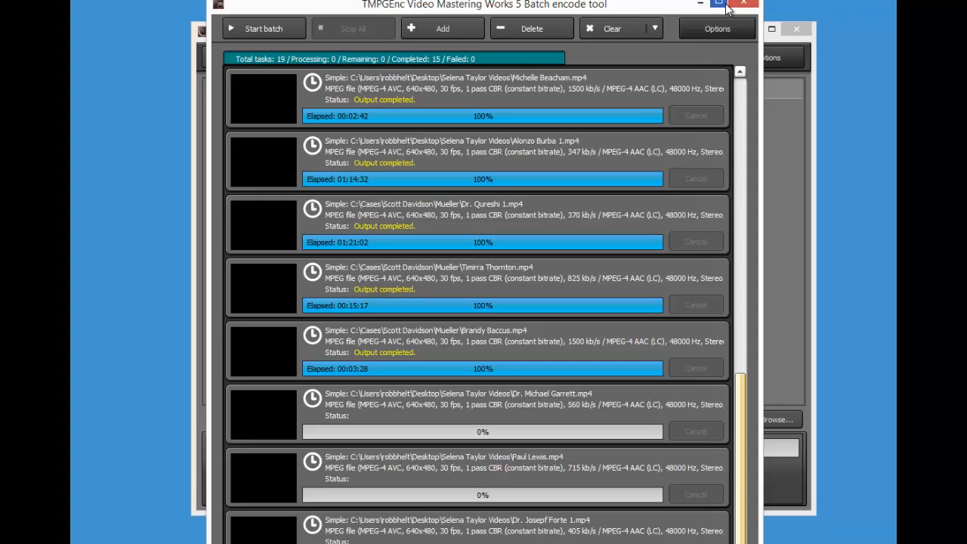
pyautogui.click(701, 5)
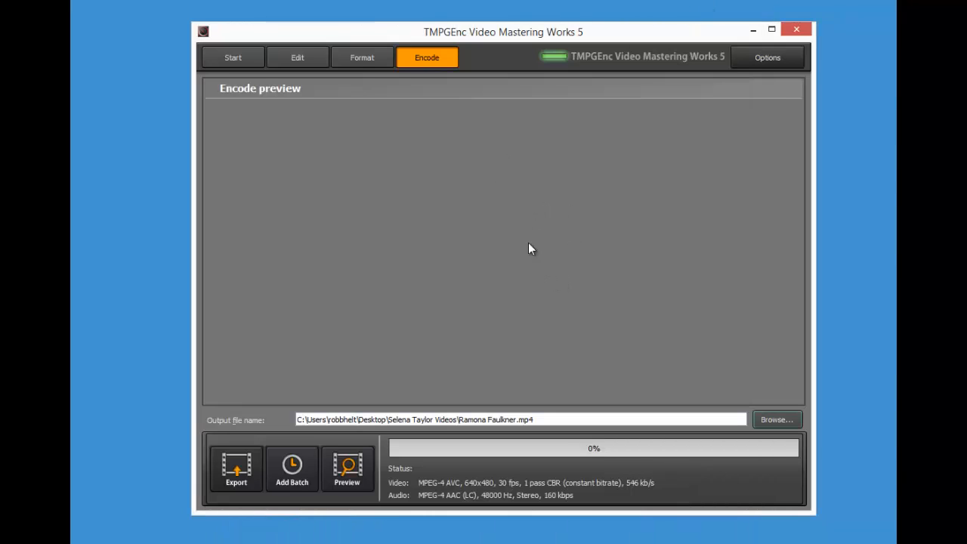
# Create a new project and close the Source Wizard without adding any clips
pyautogui.click(239, 57)
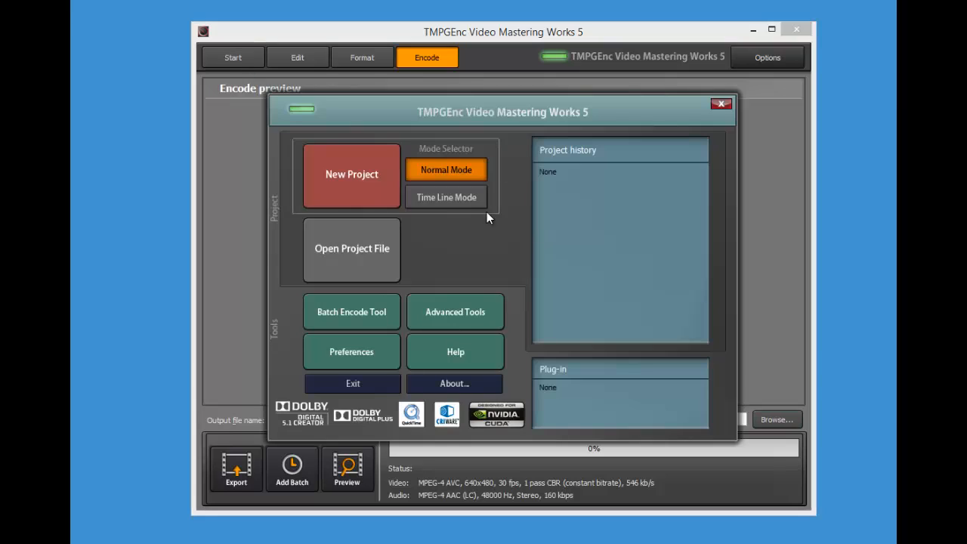
pyautogui.click(354, 183)
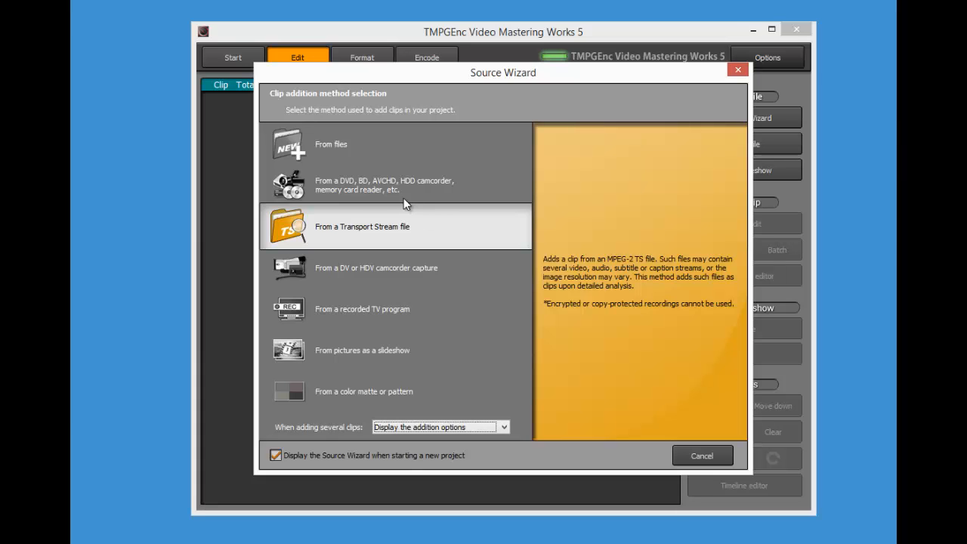
pyautogui.click(738, 69)
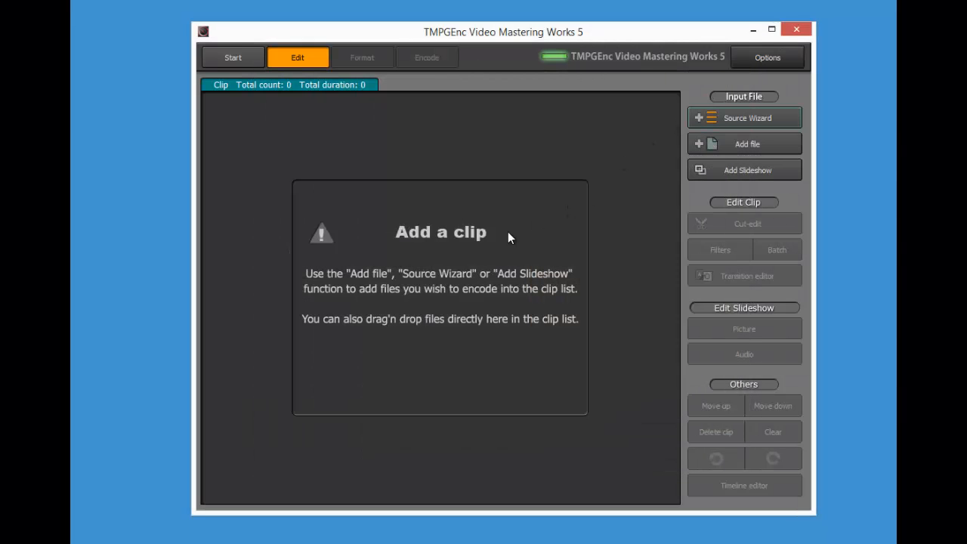